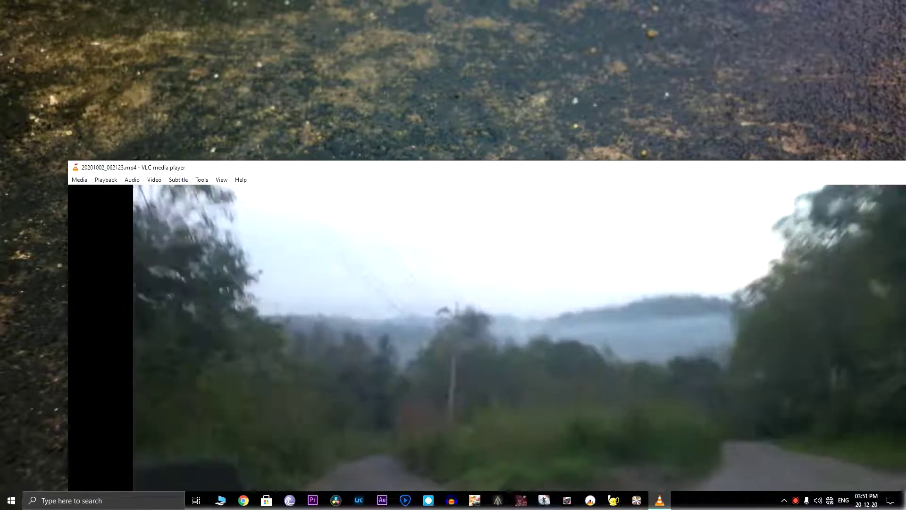
Check the clip's codec details in VLC (H264, 3840x2160, 10 fps), then dismiss them.
{"action": "key", "text": "ctrl+j"}
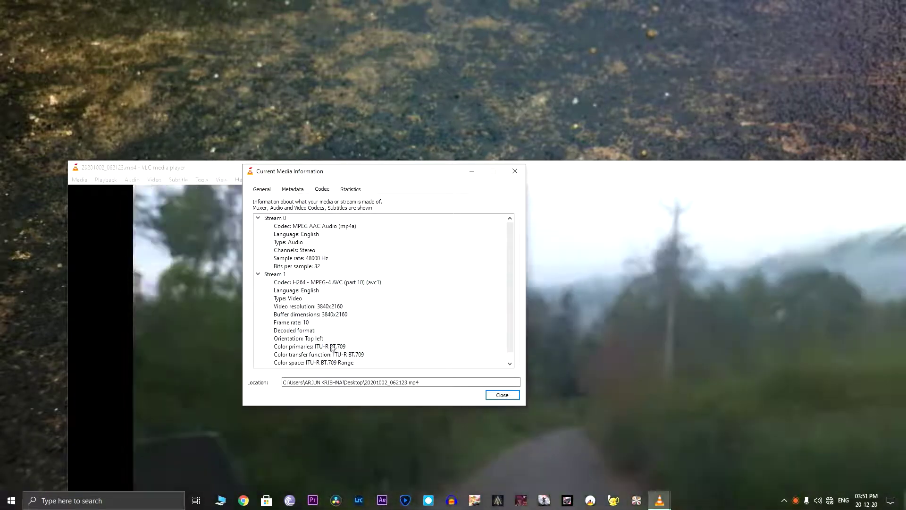
{"action": "key", "text": "Escape"}
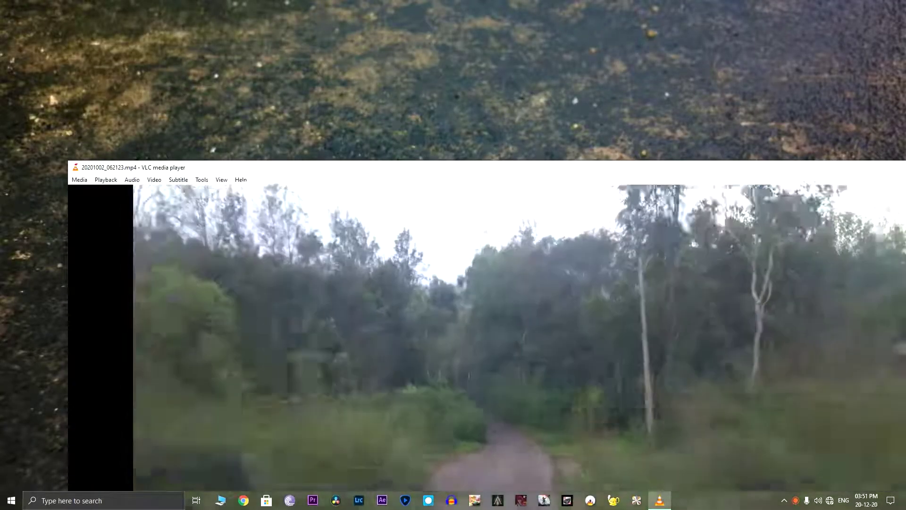
Quit VLC, reposition the Hybrid window and load 20201002_062123.mp4 as the input clip.
{"action": "key", "text": "ctrl+q"}
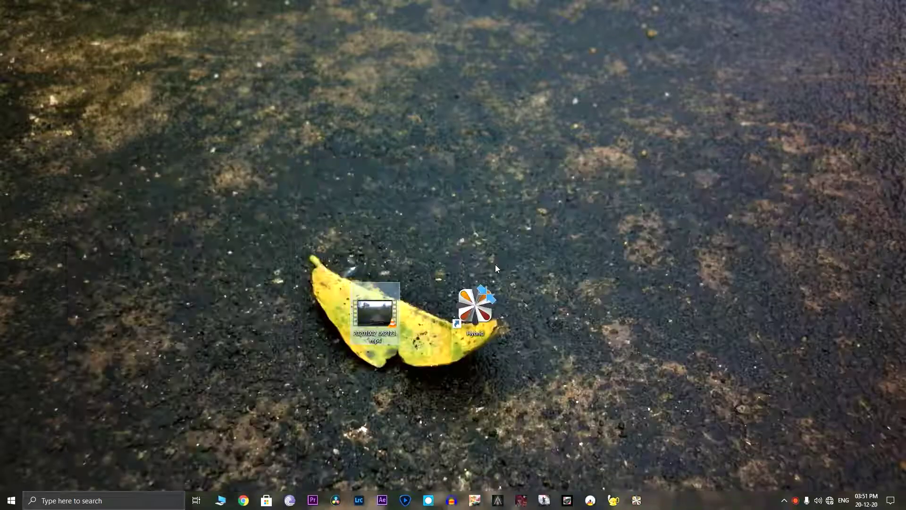
{"action": "left_click", "coordinate": [474, 360]}
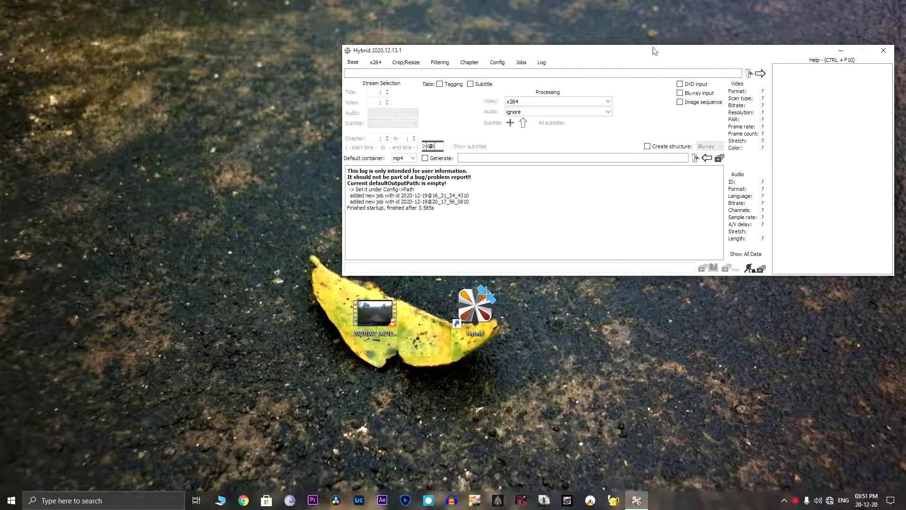
{"action": "mouse_move", "coordinate": [653, 51]}
{"action": "left_mouse_down"}
{"action": "mouse_move", "coordinate": [470, 134]}
{"action": "mouse_move", "coordinate": [479, 132]}
{"action": "mouse_move", "coordinate": [508, 43]}
{"action": "left_mouse_up"}
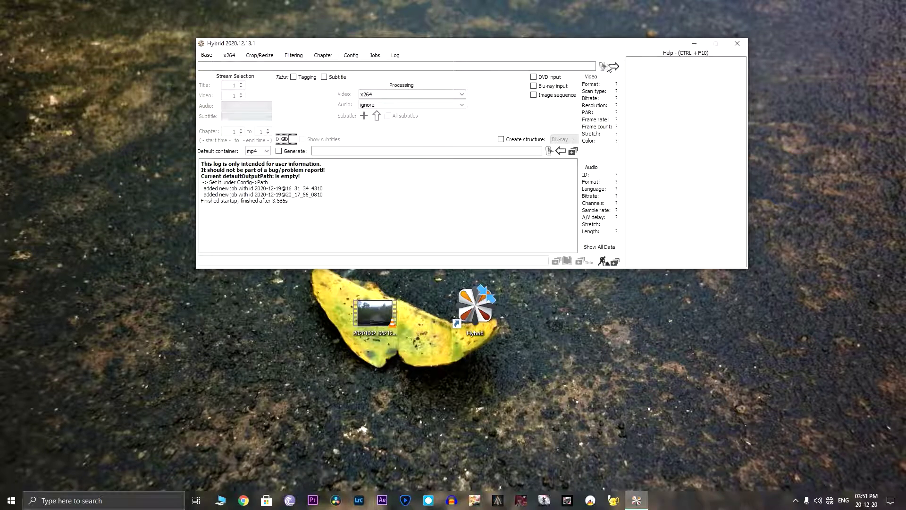
{"action": "left_click", "coordinate": [606, 66]}
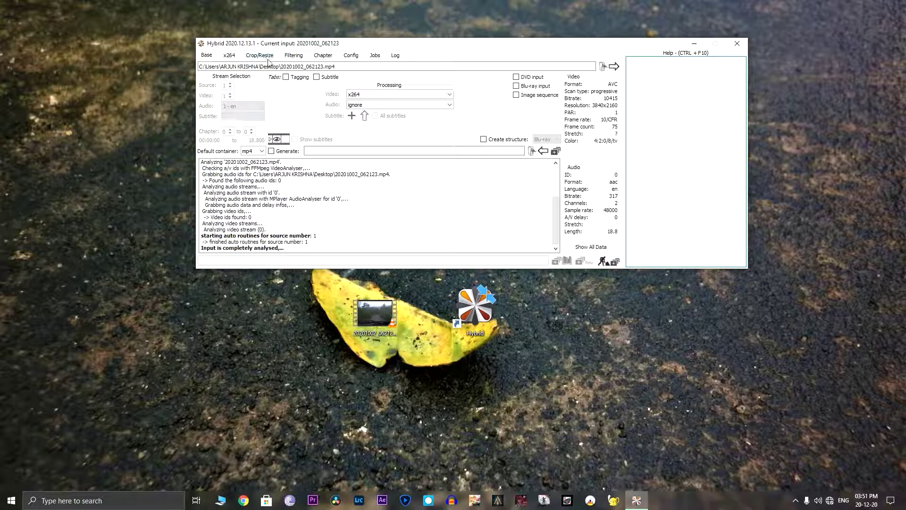
Set Hybrid's filter support to Avisynth on the Filtering > Avisynth page.
{"action": "left_click", "coordinate": [298, 57]}
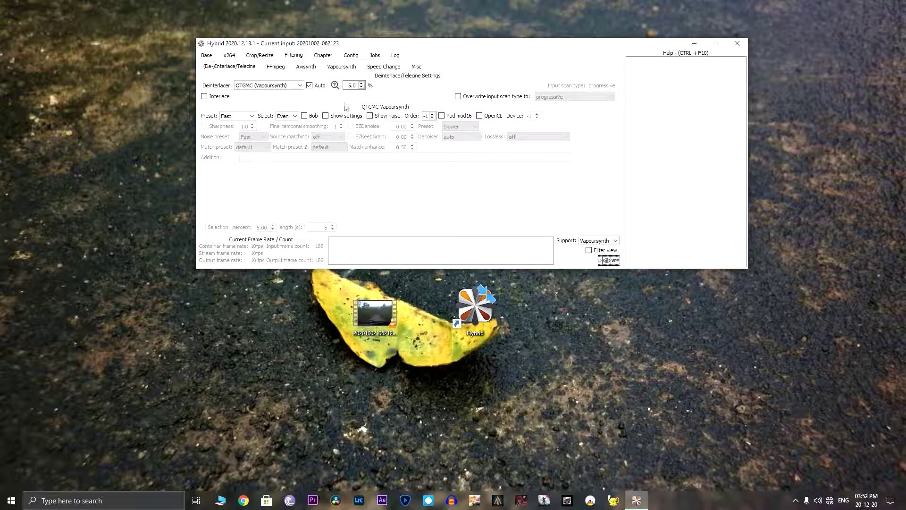
{"action": "left_click", "coordinate": [307, 67]}
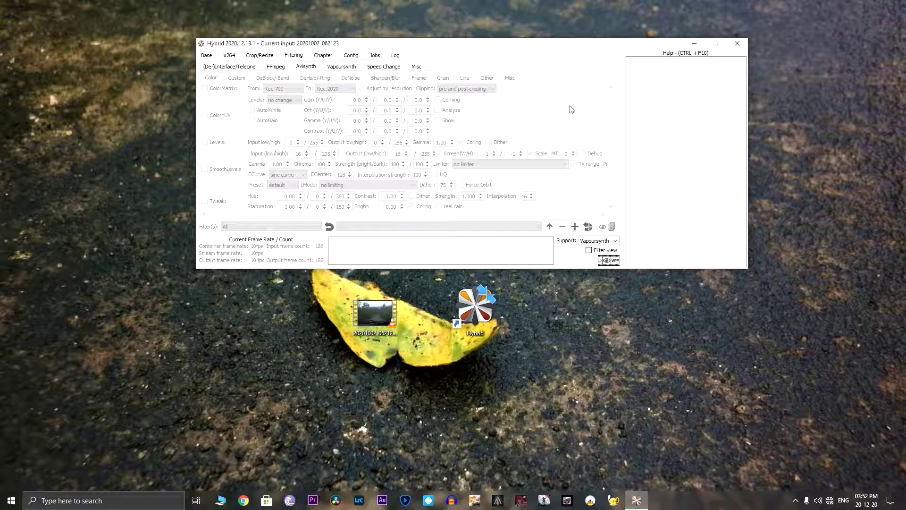
{"action": "left_click", "coordinate": [597, 240]}
{"action": "left_click", "coordinate": [594, 249]}
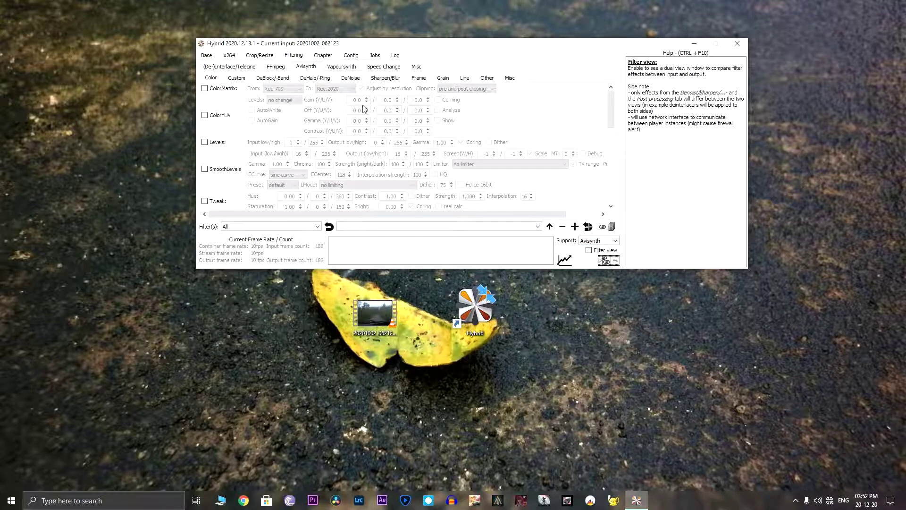
Enable InterFrame FPS adjustment with Smooth tuning, a 60 fps target and GPU acceleration.
{"action": "left_click", "coordinate": [419, 79]}
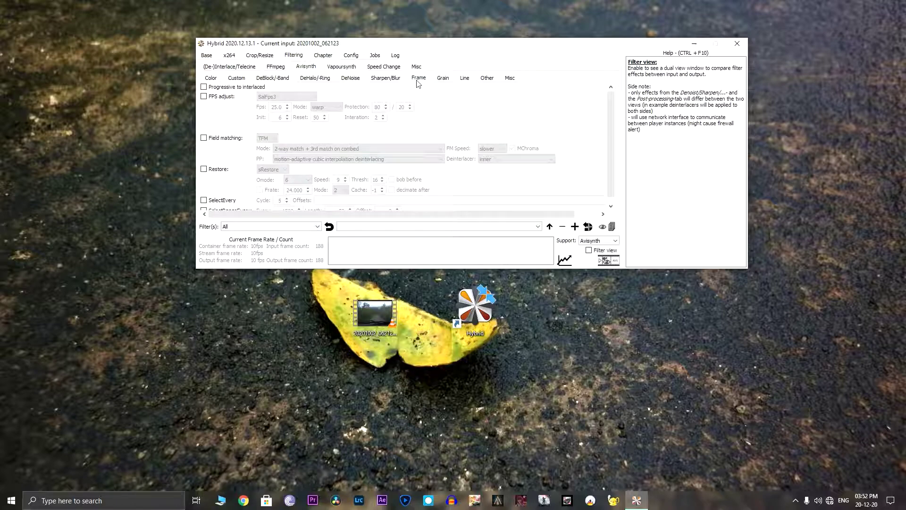
{"action": "left_click", "coordinate": [203, 96]}
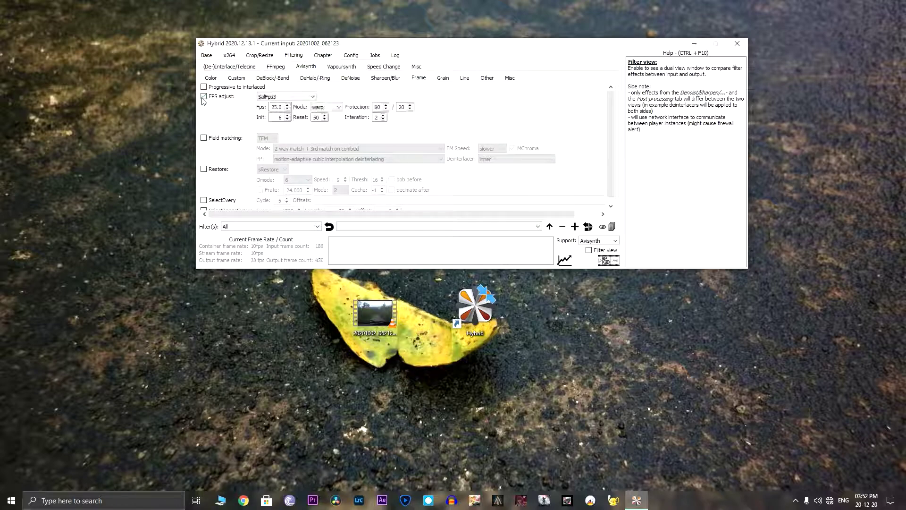
{"action": "left_click", "coordinate": [276, 97]}
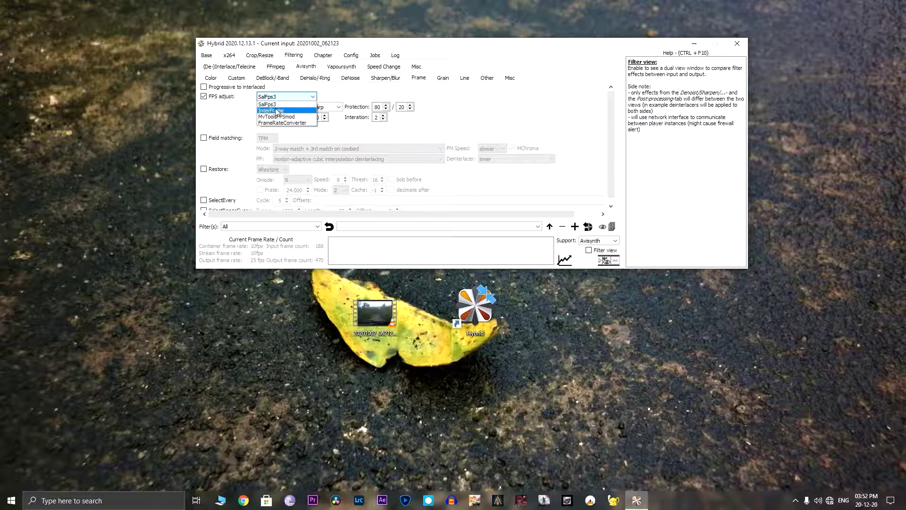
{"action": "left_click", "coordinate": [277, 111]}
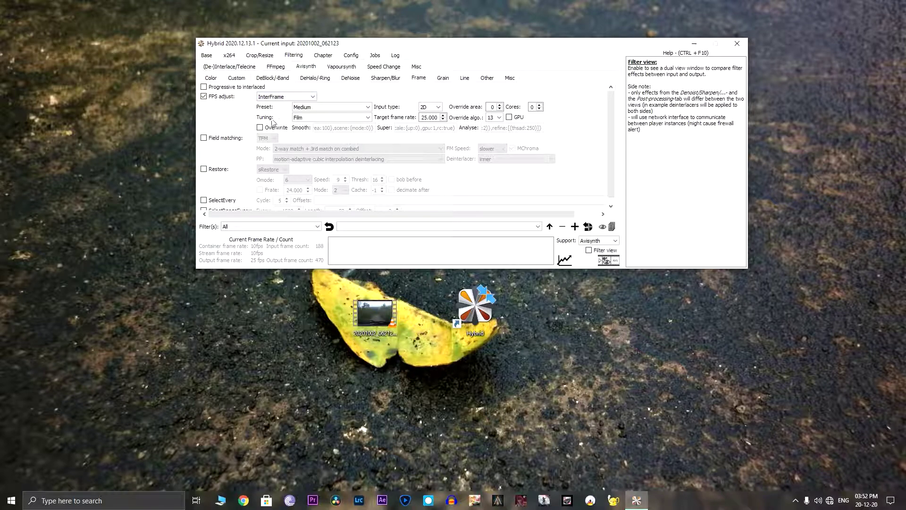
{"action": "left_click", "coordinate": [303, 118]}
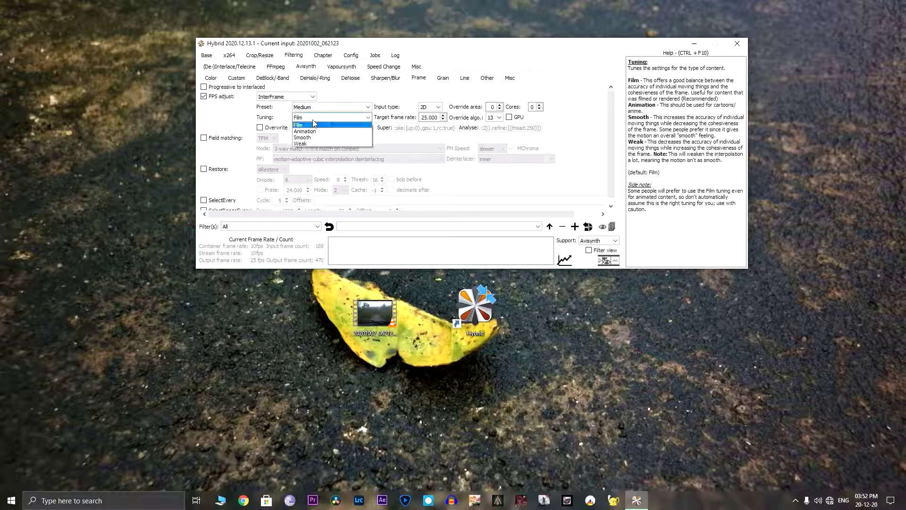
{"action": "left_click", "coordinate": [303, 137]}
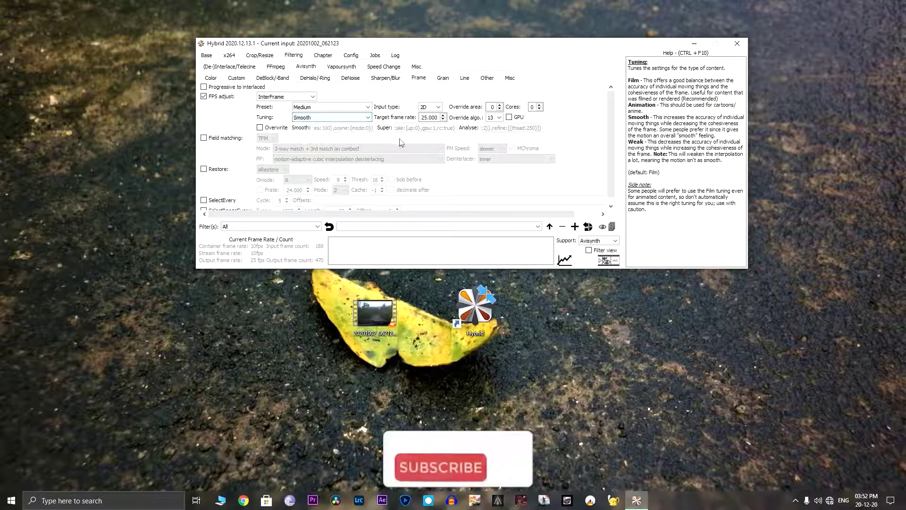
{"action": "double_click", "coordinate": [425, 116]}
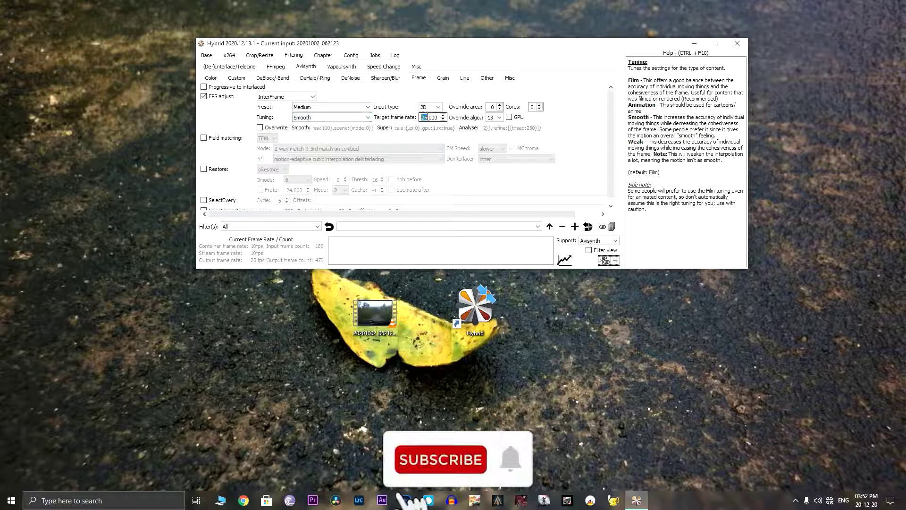
{"action": "type", "text": "60"}
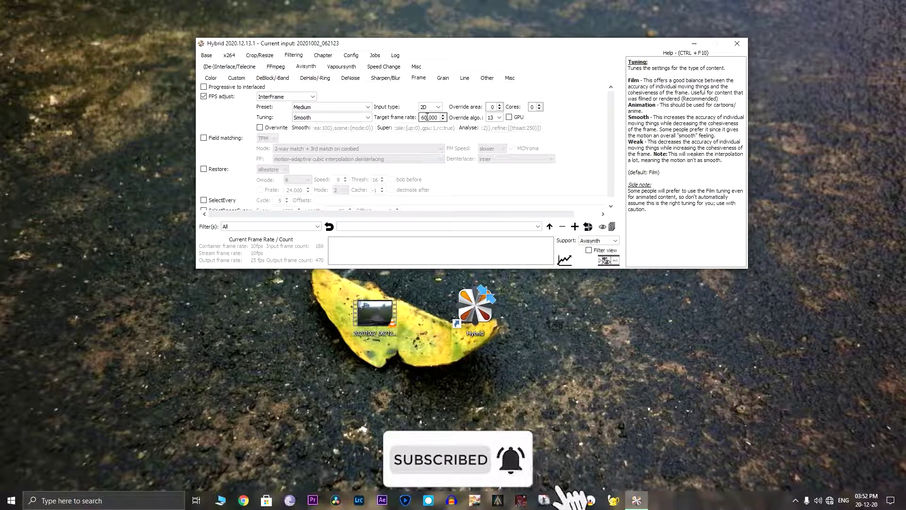
{"action": "left_click", "coordinate": [510, 117]}
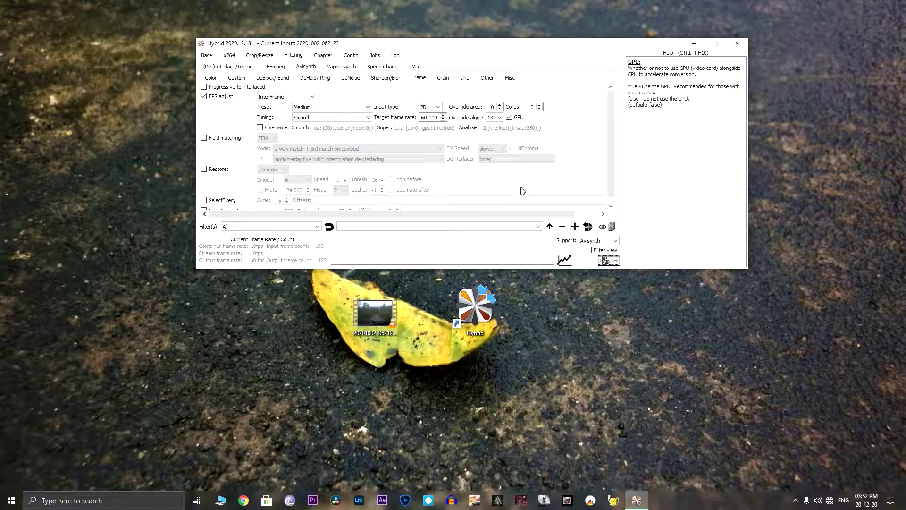
Set the output file to random.mp4 in Downloads and add the conversion to the job queue.
{"action": "left_click", "coordinate": [208, 56]}
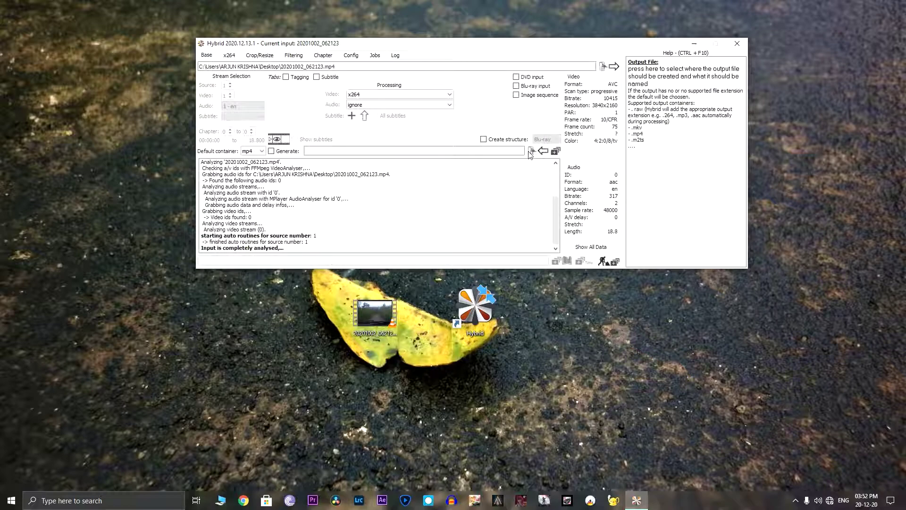
{"action": "left_click", "coordinate": [531, 151]}
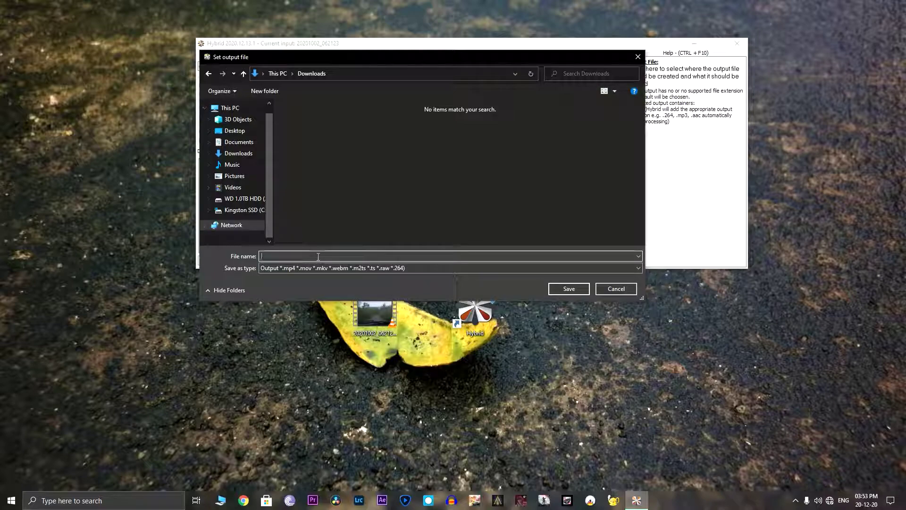
{"action": "type", "text": "random"}
{"action": "left_click", "coordinate": [581, 289]}
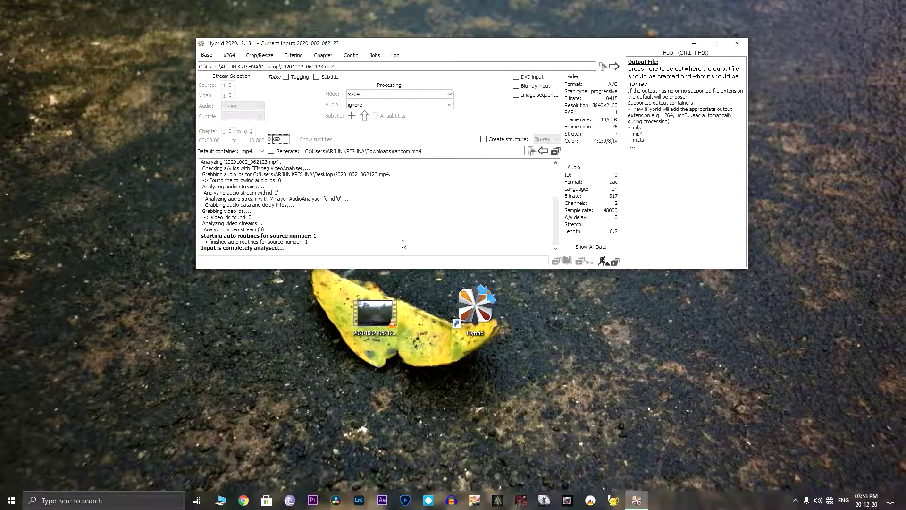
{"action": "left_click", "coordinate": [556, 150]}
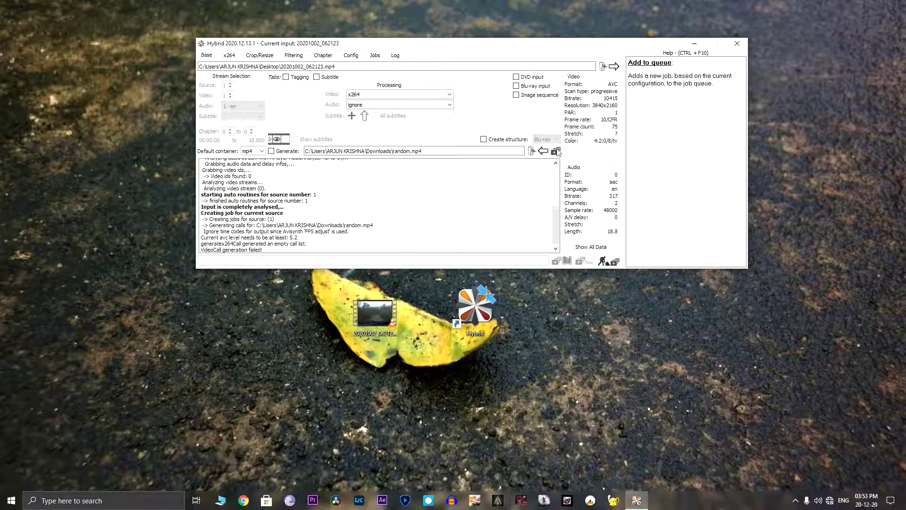
{"action": "left_click", "coordinate": [556, 150]}
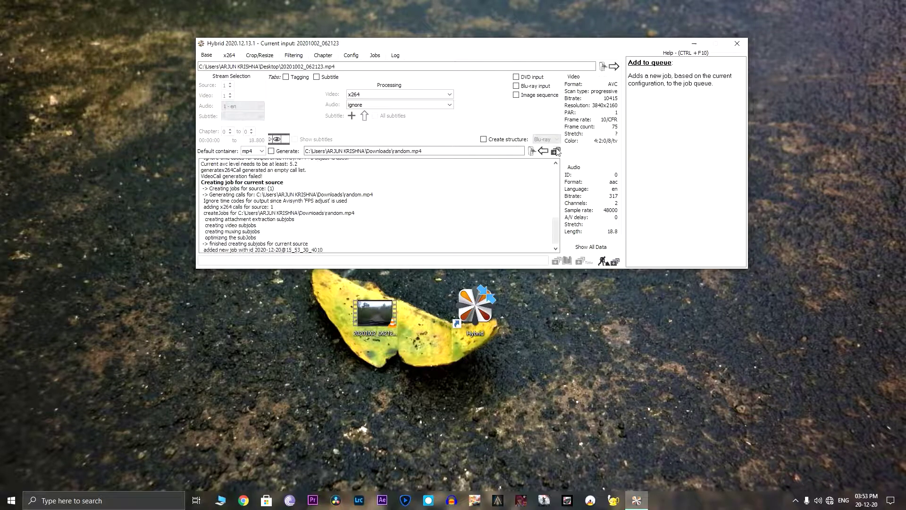
Run the queued job to completion, close Hybrid, and play the resulting random.mp4.
{"action": "left_click", "coordinate": [374, 56]}
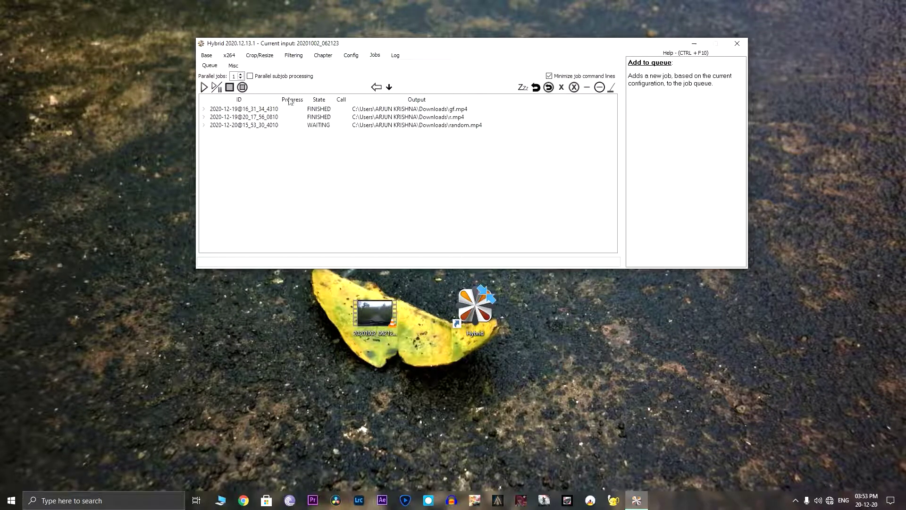
{"action": "left_click", "coordinate": [204, 87]}
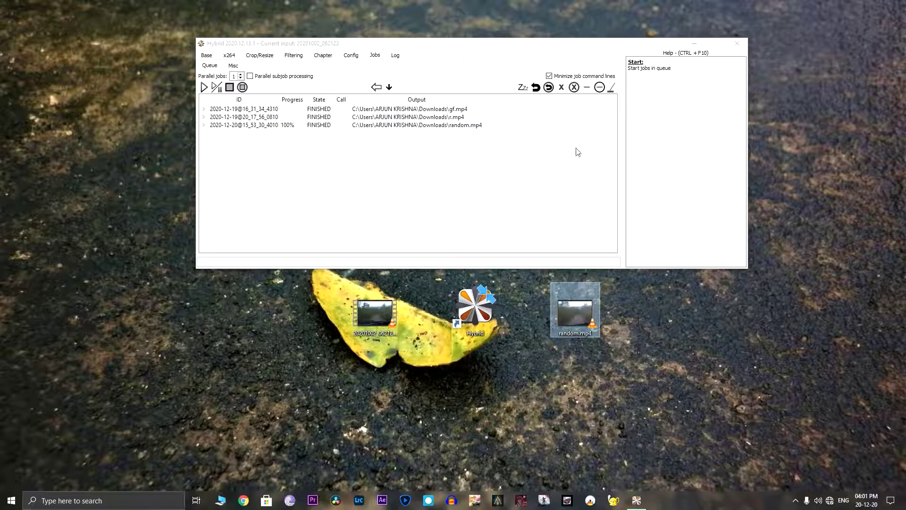
{"action": "left_click", "coordinate": [737, 43]}
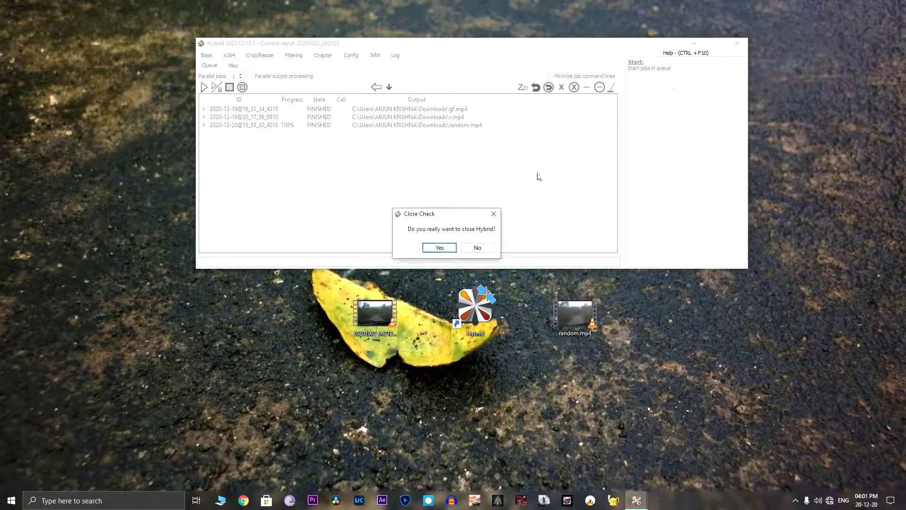
{"action": "left_click", "coordinate": [440, 248]}
{"action": "double_click", "coordinate": [567, 319]}
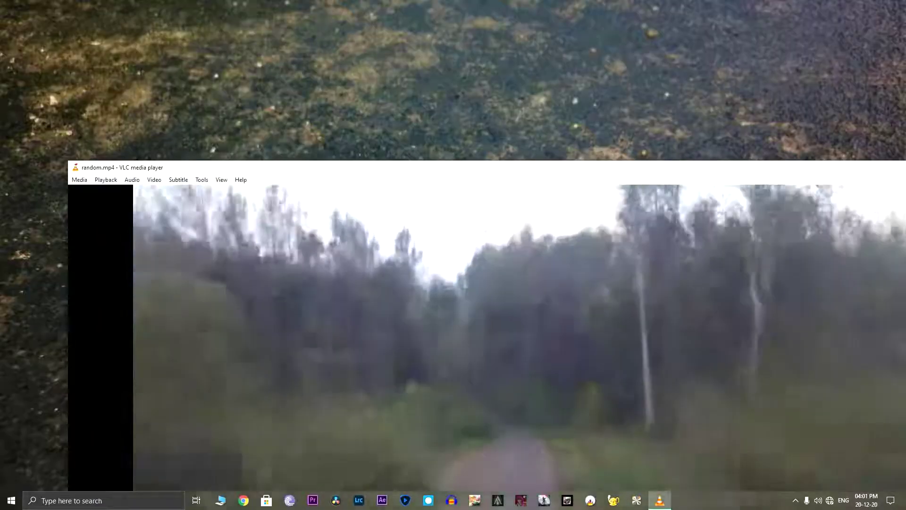
{"action": "key", "text": "alt+F4"}
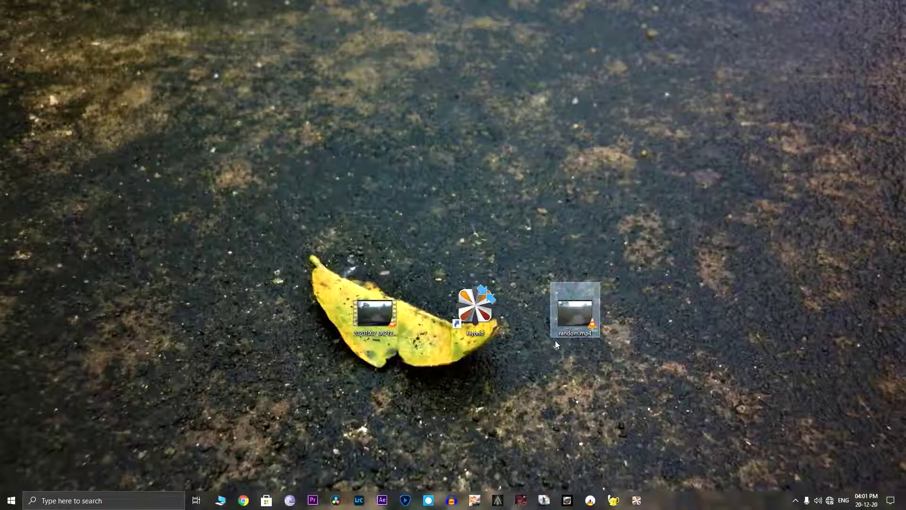
Reopen Hybrid, change the x264 bitrate from 1500 to 35000 kbit/s, and close it.
{"action": "double_click", "coordinate": [474, 309]}
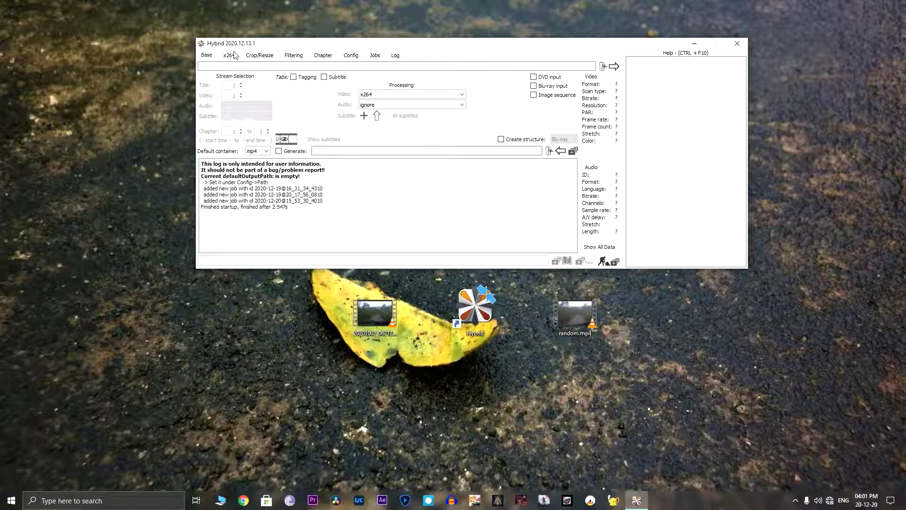
{"action": "left_click", "coordinate": [229, 56]}
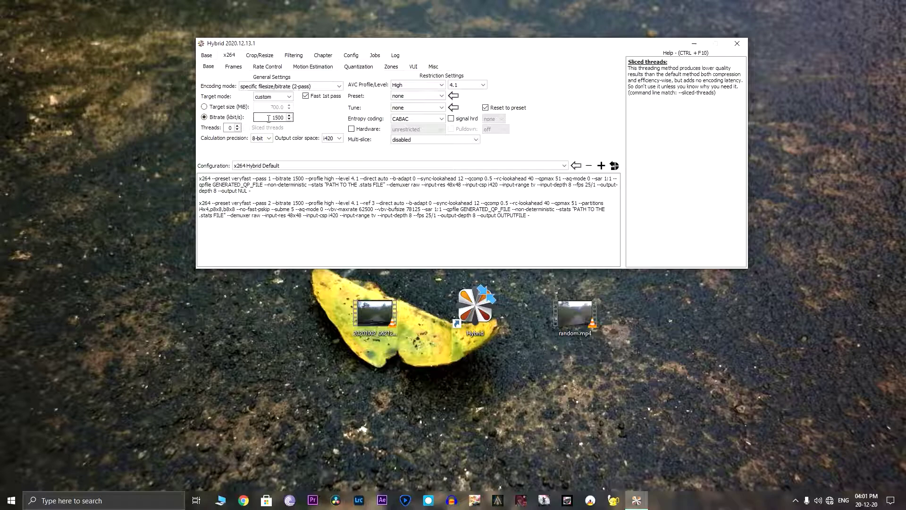
{"action": "double_click", "coordinate": [270, 117]}
{"action": "type", "text": "35000"}
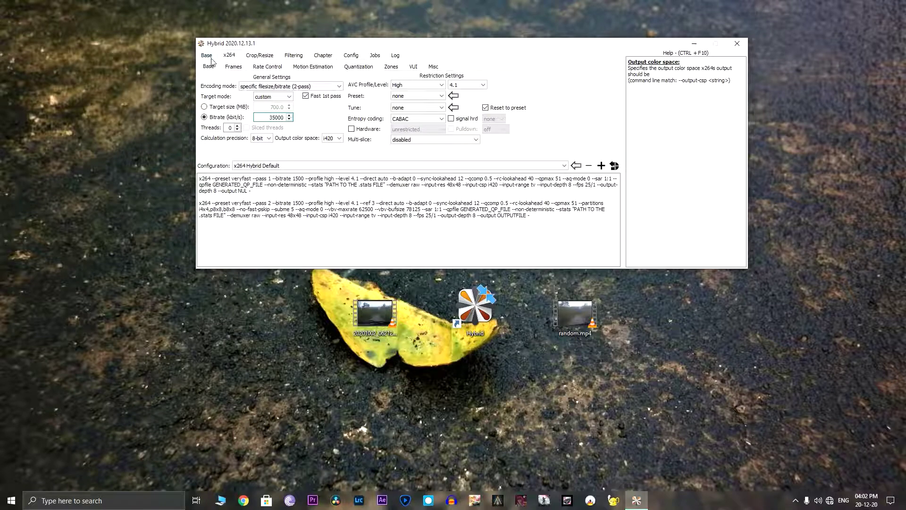
{"action": "left_click", "coordinate": [737, 43]}
{"action": "left_click", "coordinate": [572, 376]}
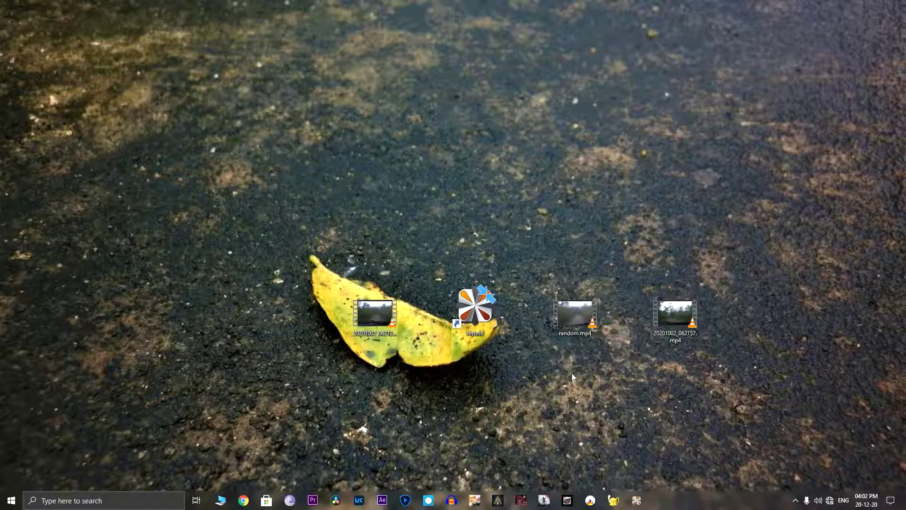